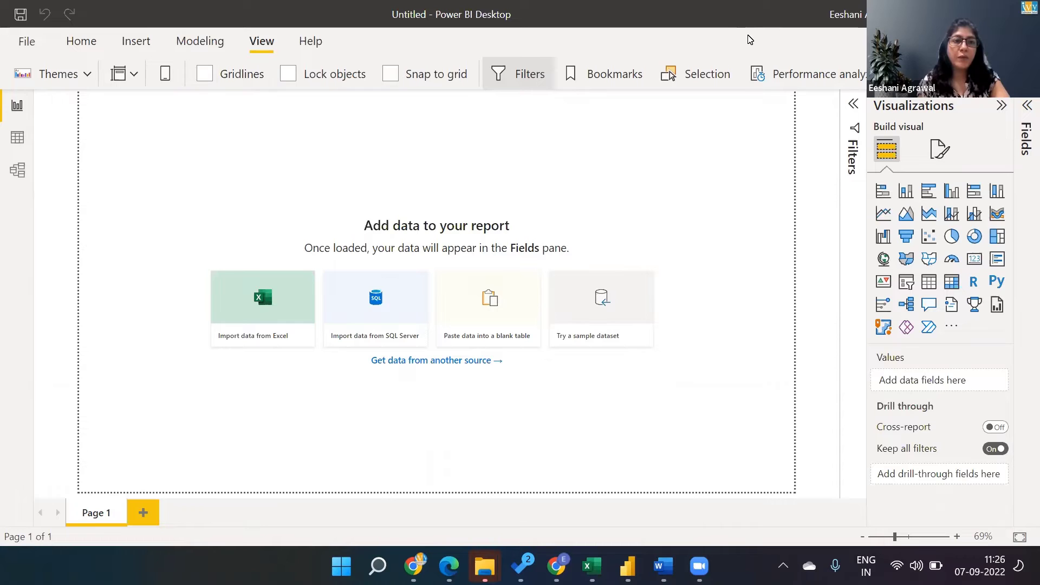
- Apply the built-in Innovate theme to the blank report
left_click(261, 46)
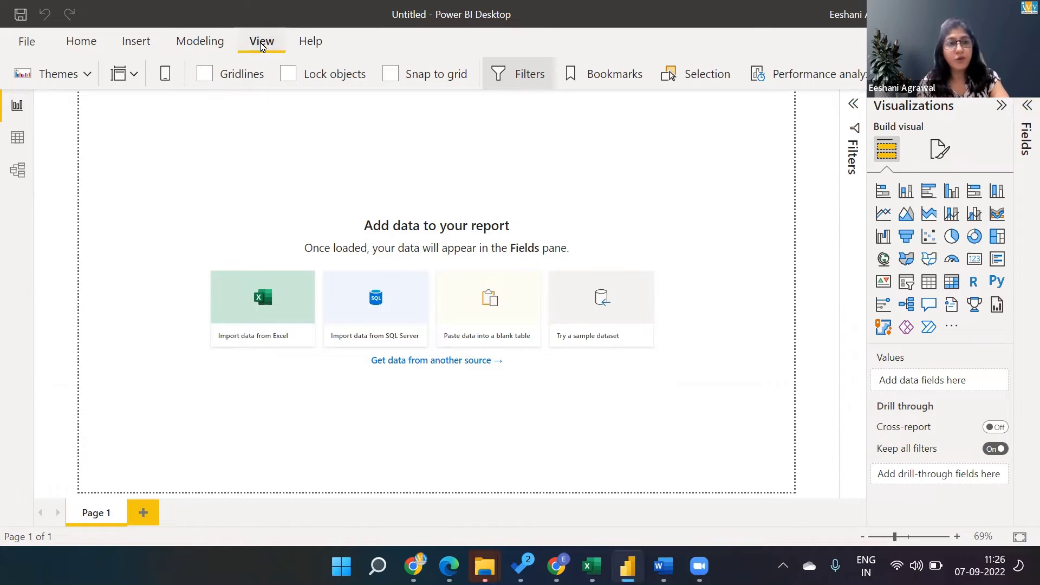
left_click(88, 74)
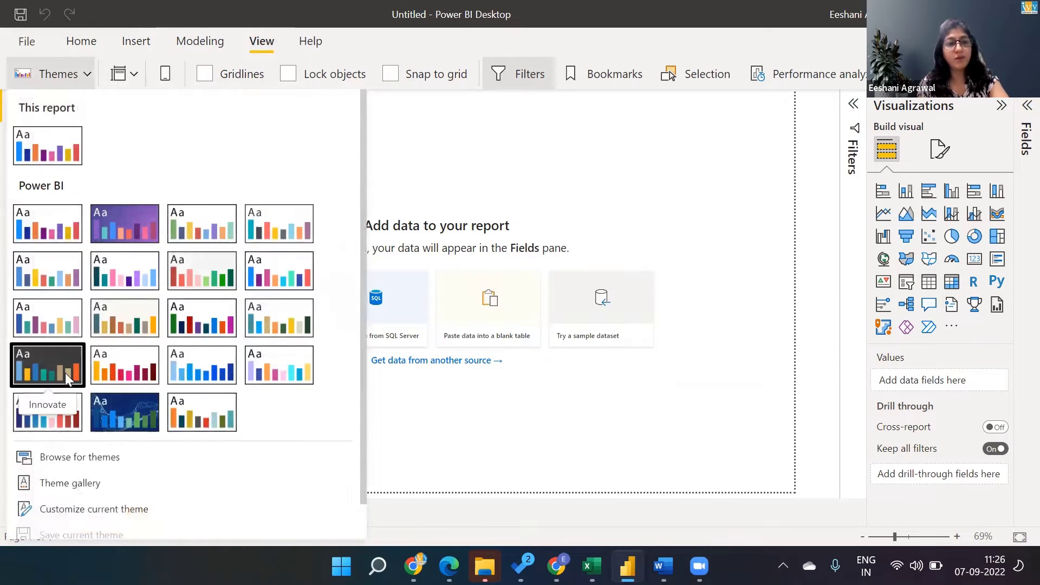
left_click(32, 365)
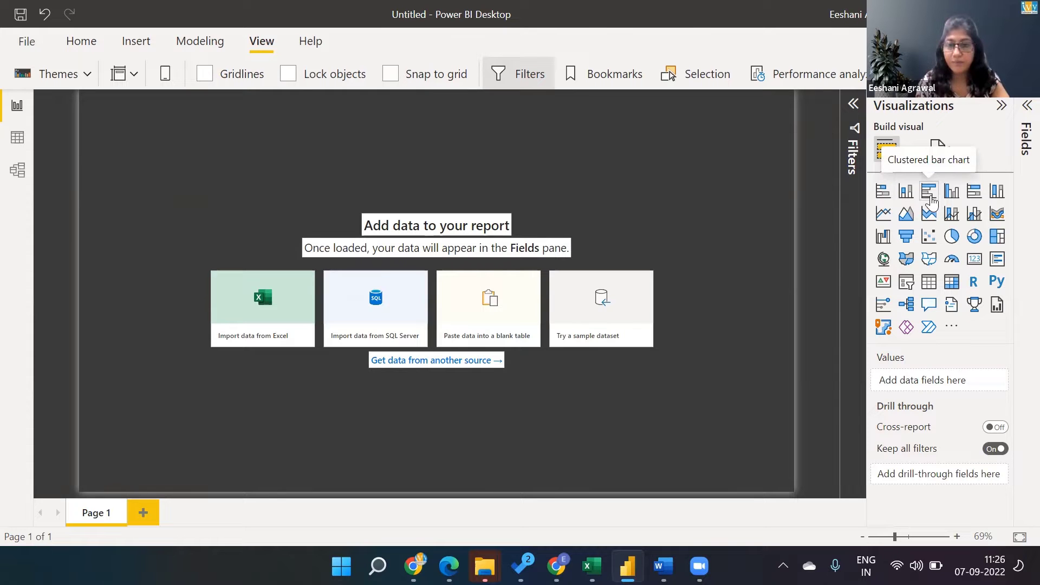
- Open the online Power BI Themes Gallery and go to page 3 of the featured themes
left_click(90, 79)
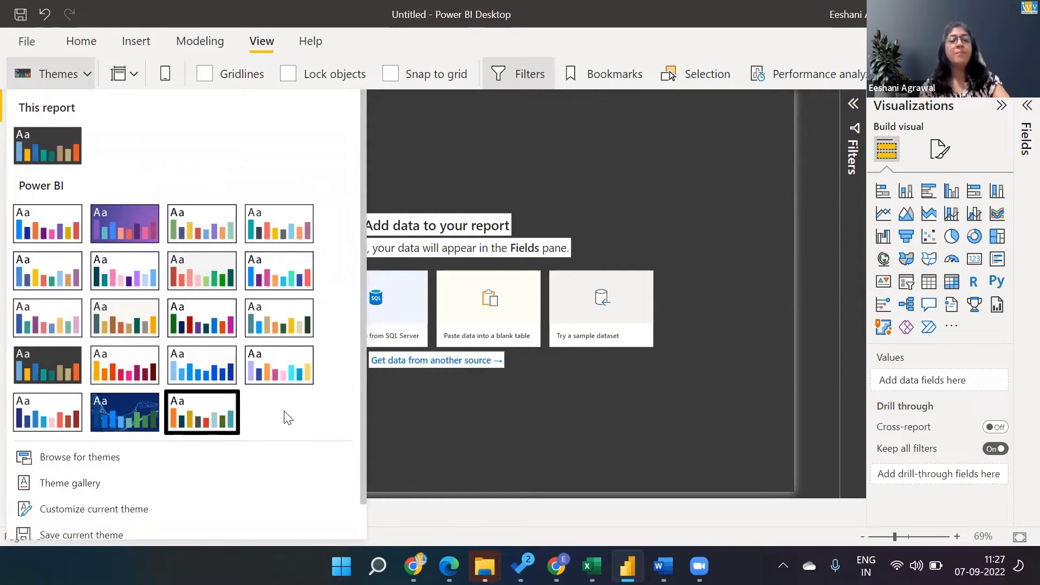
left_click(80, 483)
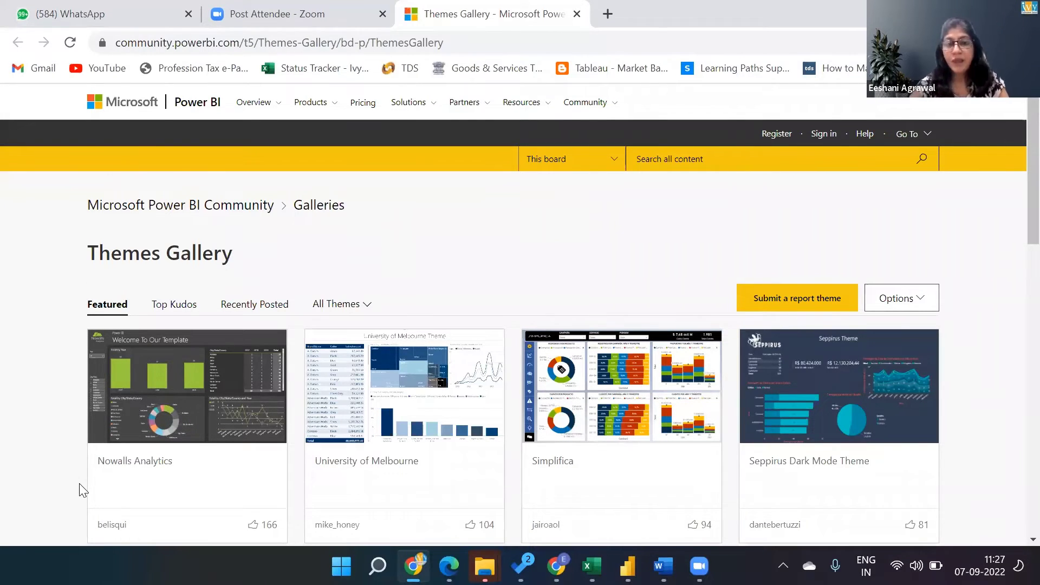
scroll(80, 485, "down", 8)
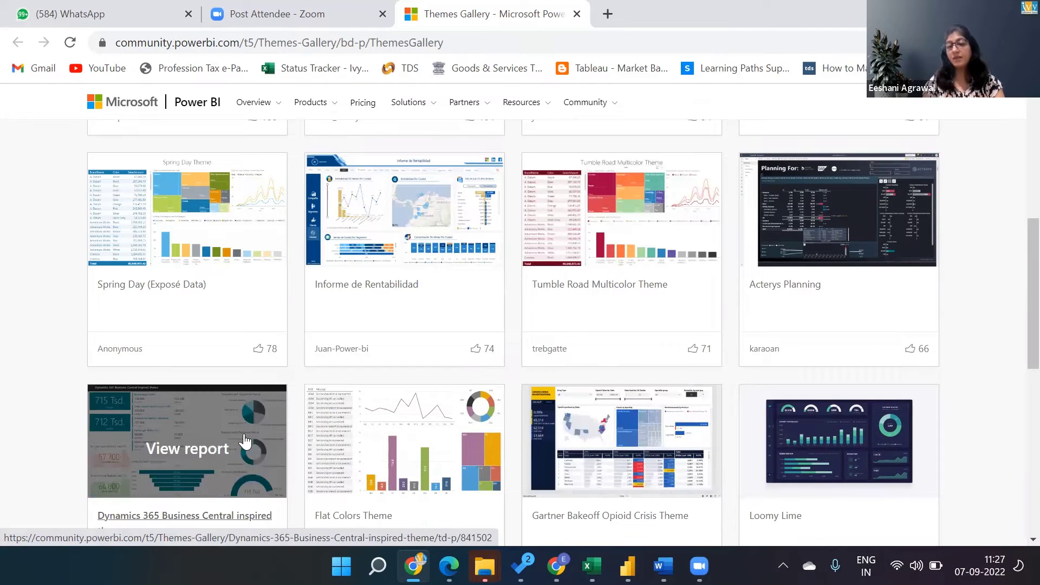
scroll(958, 363, "down", 4)
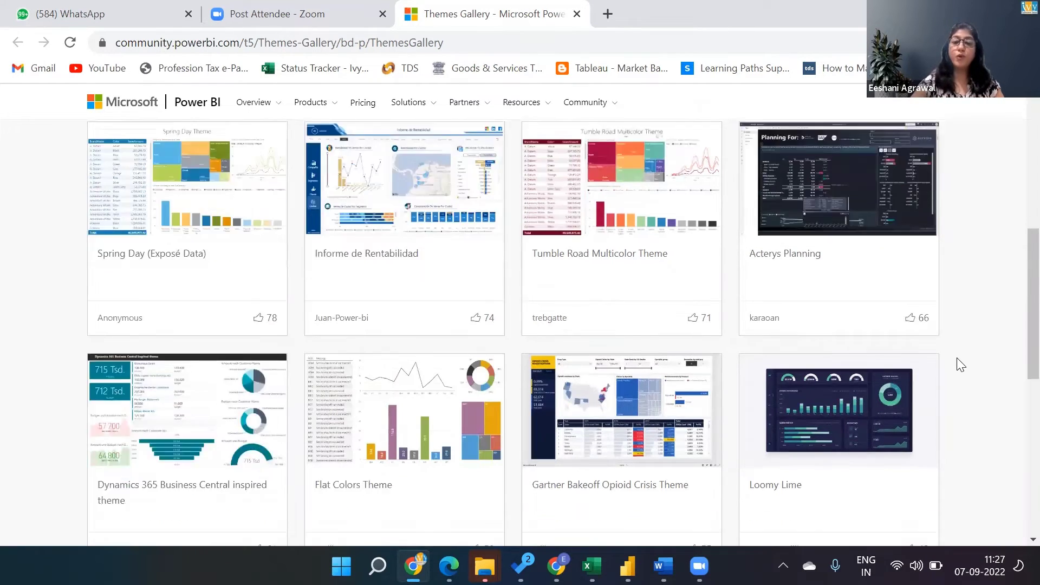
left_click(845, 412)
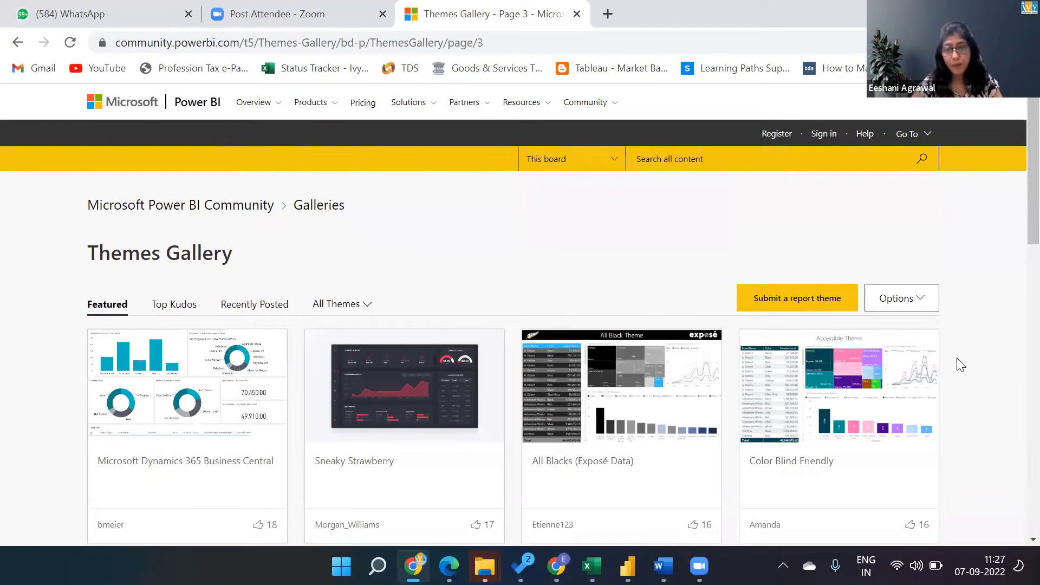
- Look through the themes on this gallery page and open the All Blacks (Exposé Data) theme
scroll(960, 364, "down", 5)
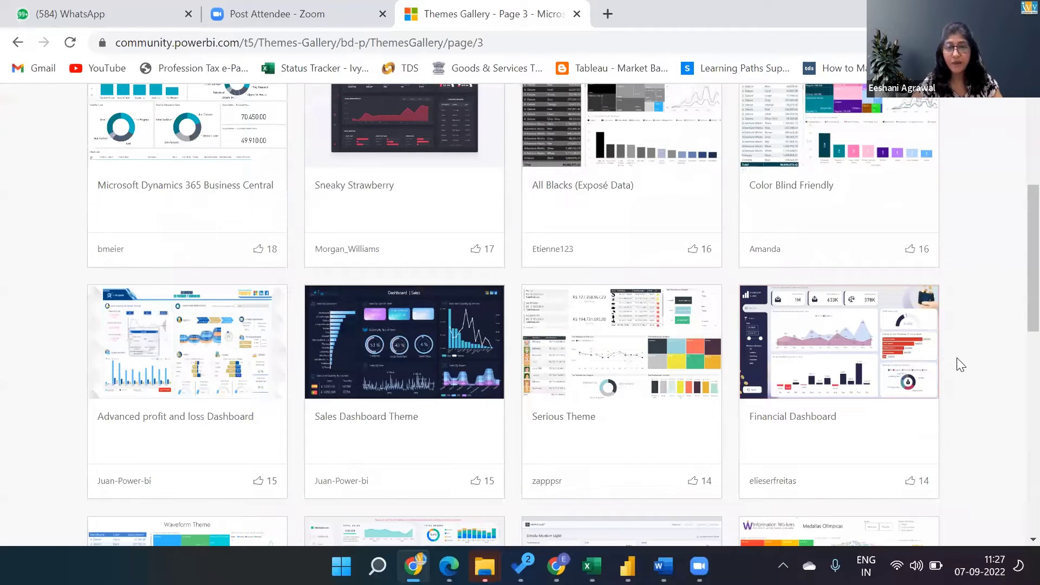
scroll(960, 364, "down", 4)
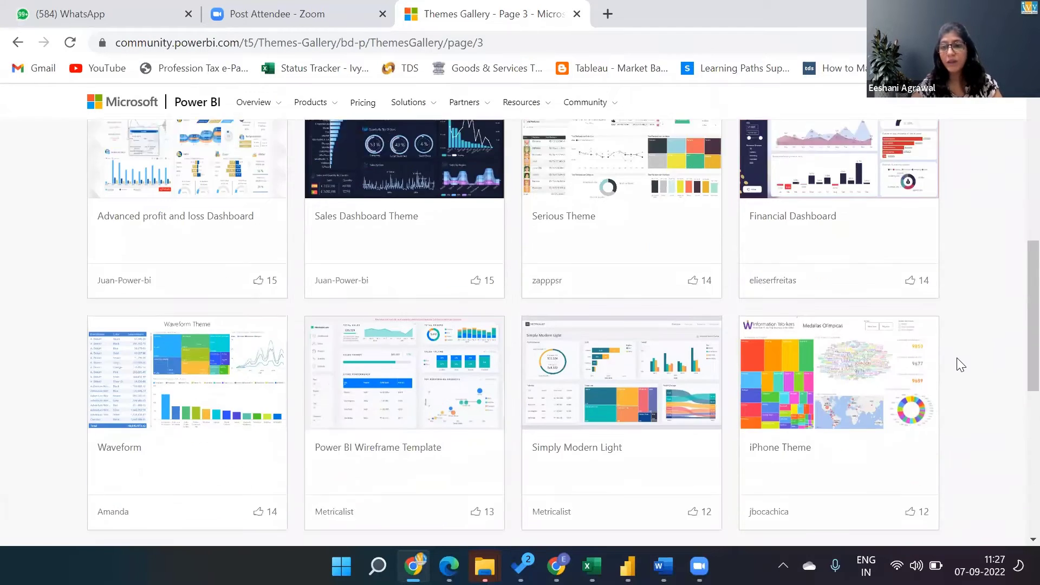
scroll(961, 365, "down", 5)
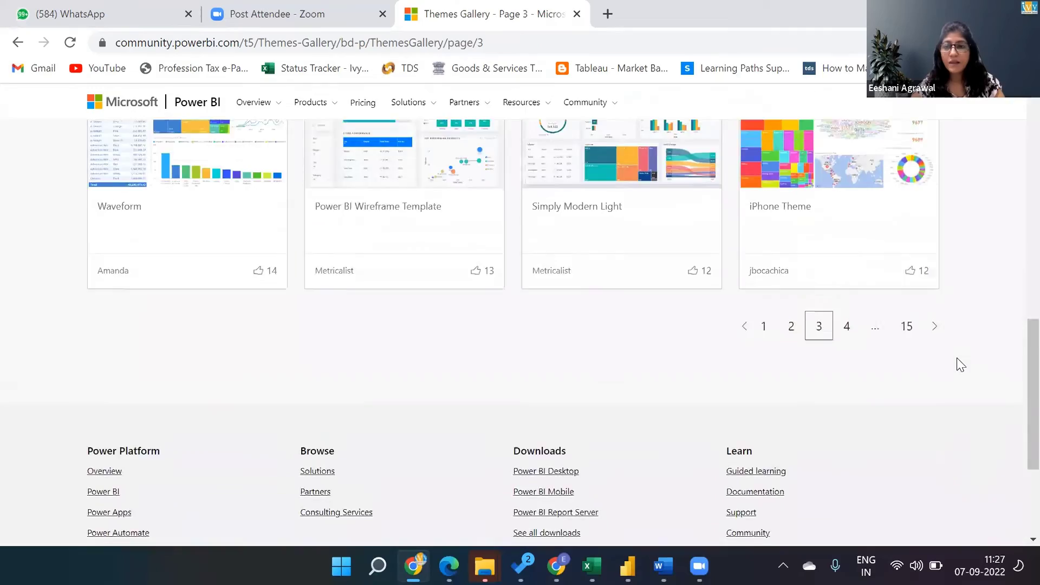
scroll(960, 364, "up", 14)
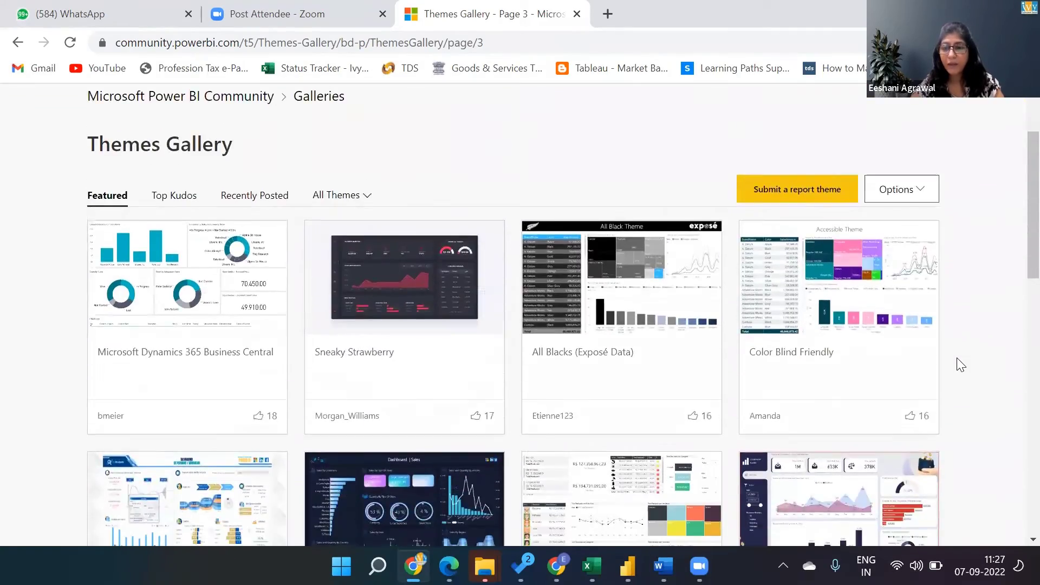
scroll(960, 365, "down", 3)
scroll(960, 364, "up", 2)
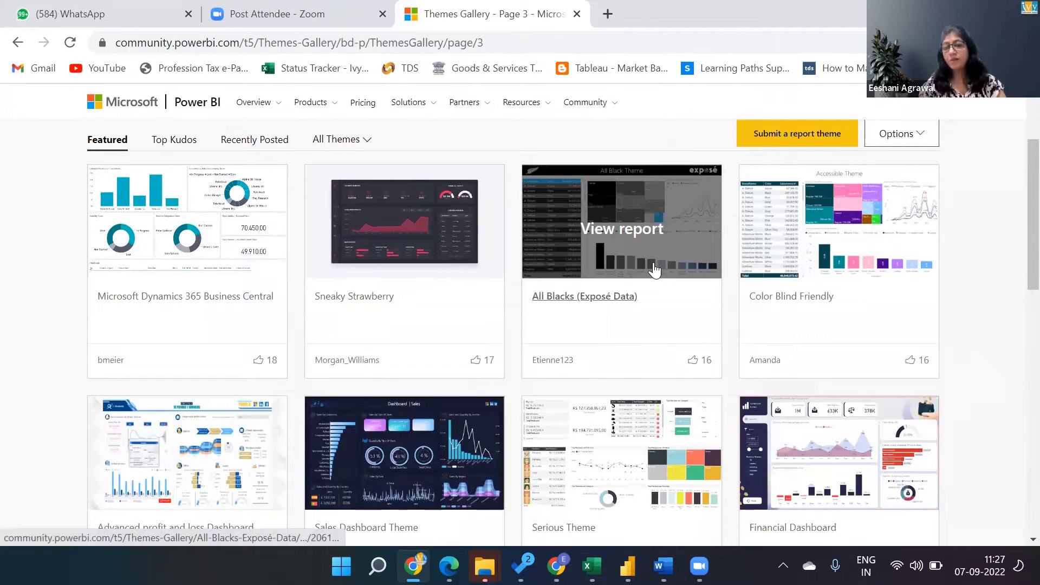
left_click(632, 240)
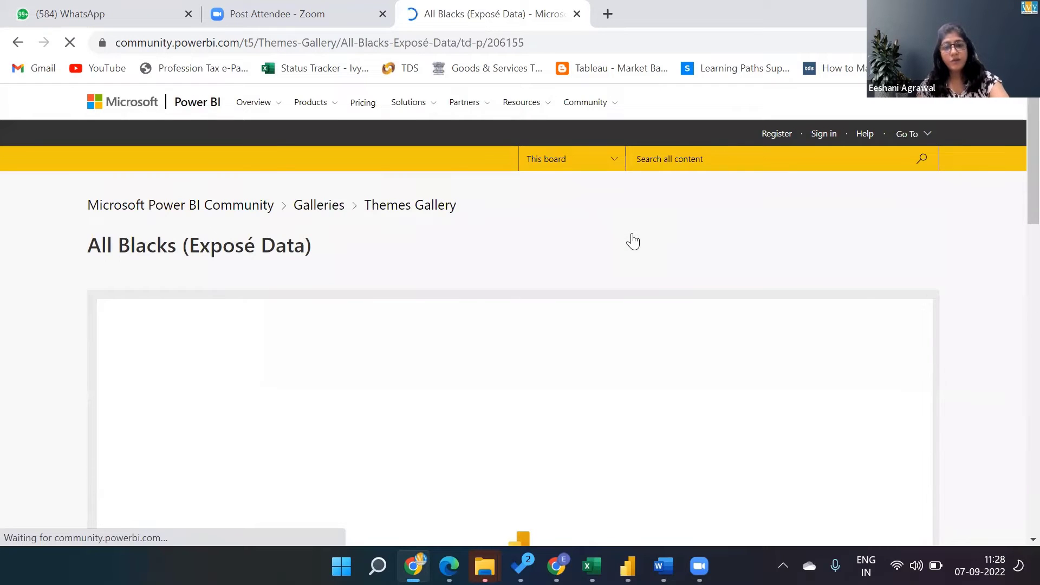
- Review the All Blacks sample report and download the attached theme file ExposeData_Theme_AllBlack.json
scroll(632, 240, "down", 3)
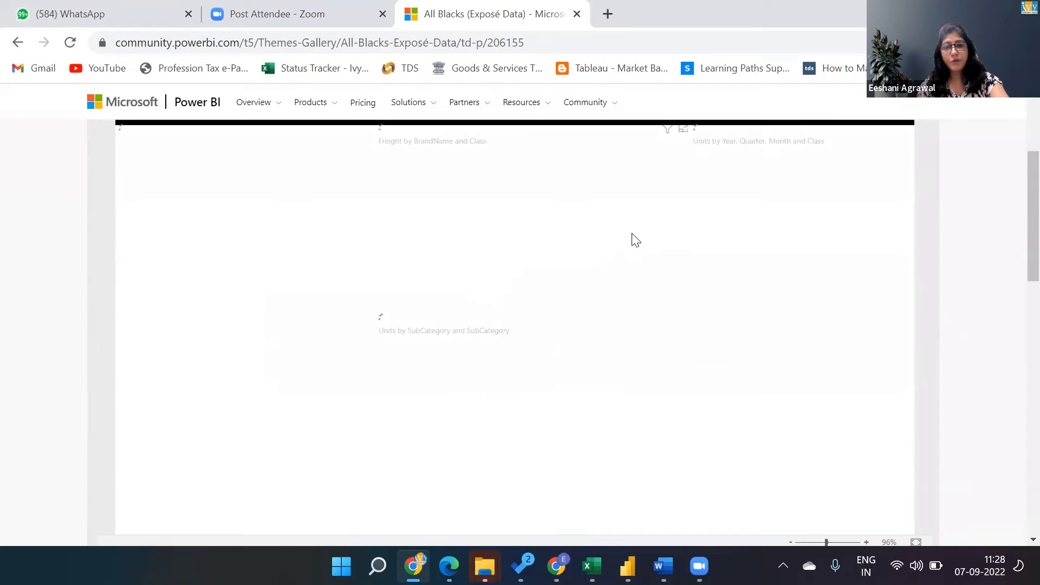
mouse_move(631, 233)
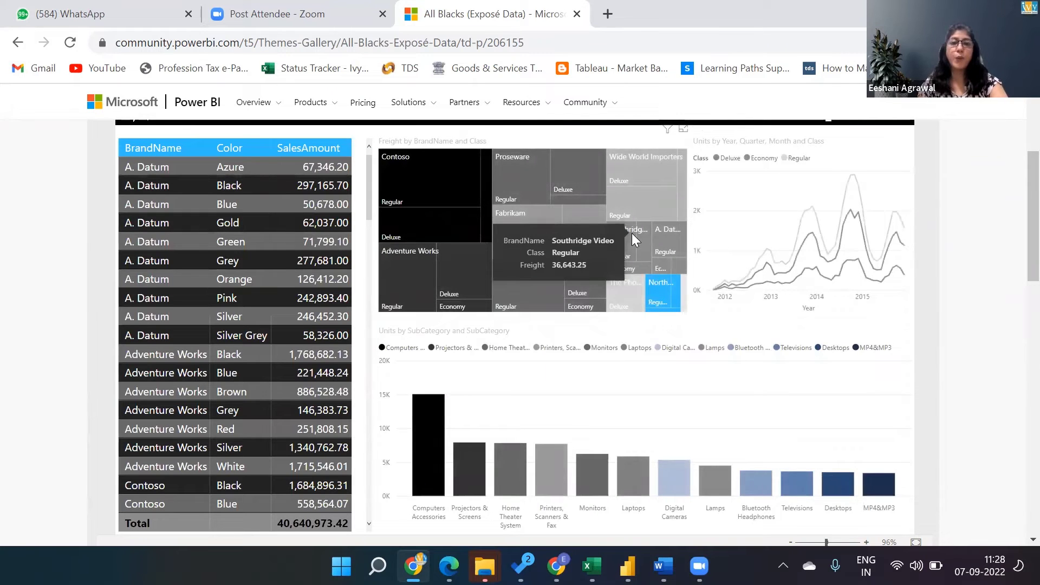
scroll(632, 233, "down", 5)
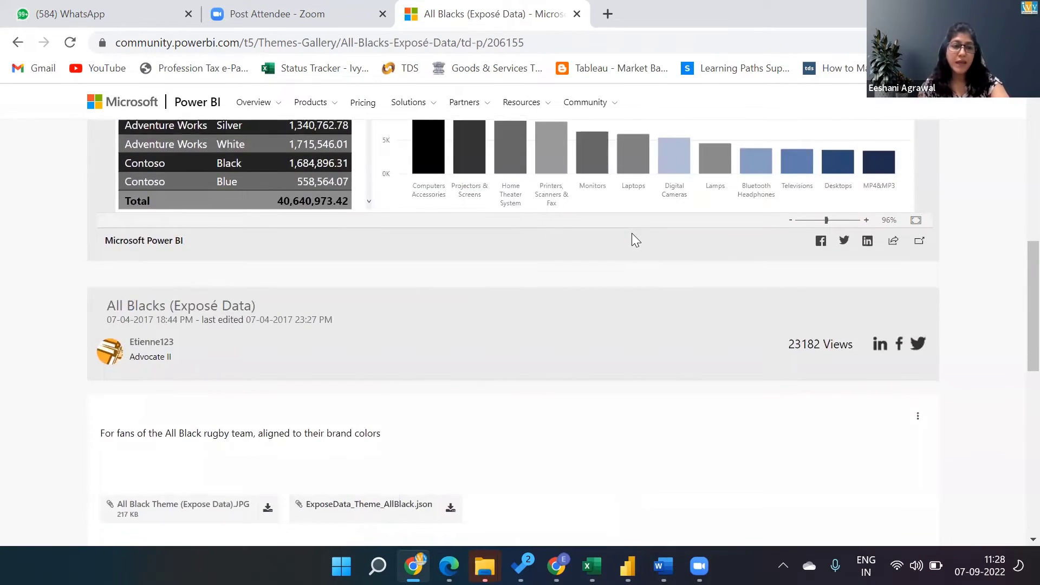
scroll(631, 237, "down", 2)
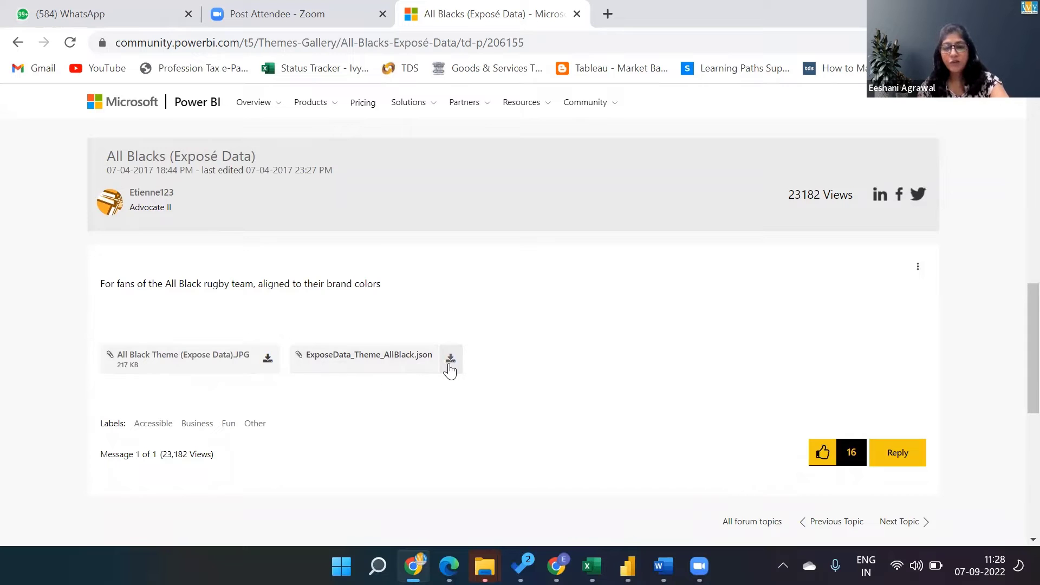
left_click(449, 358)
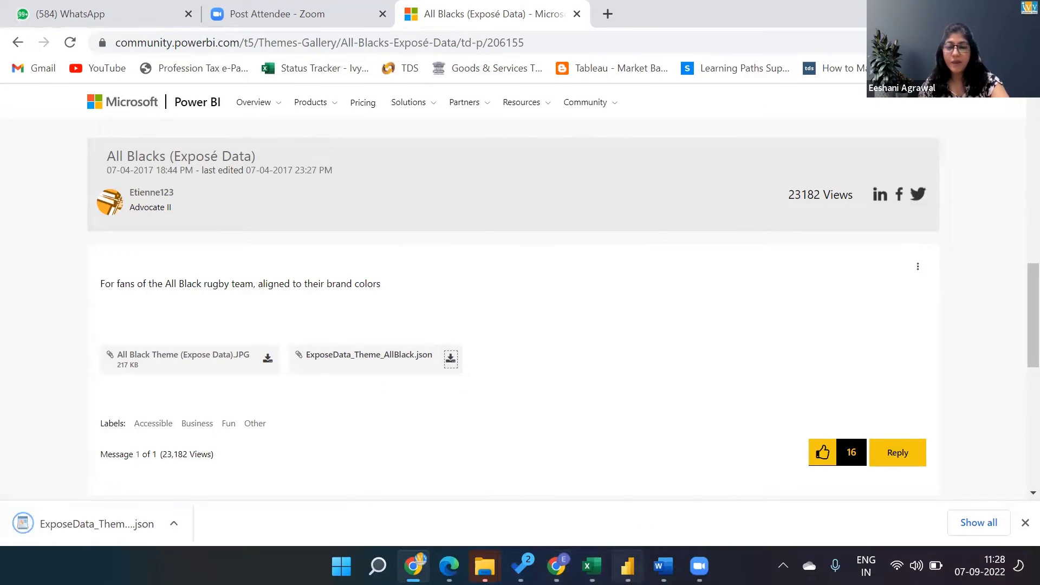
- Switch back to Power BI Desktop and import the ExposeData_Theme_AllBlack theme file from the Downloads folder
left_click(627, 566)
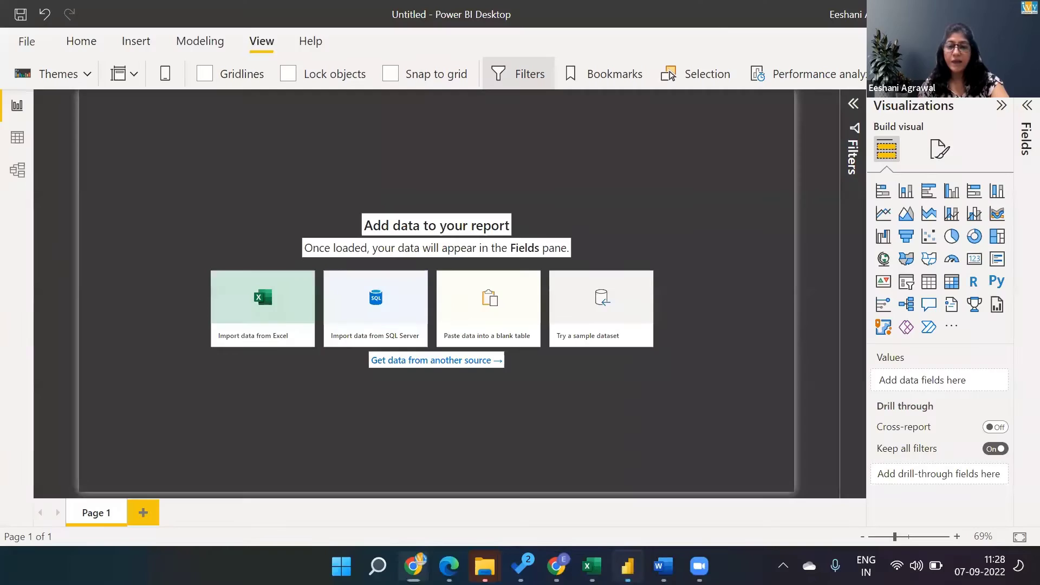
left_click(87, 74)
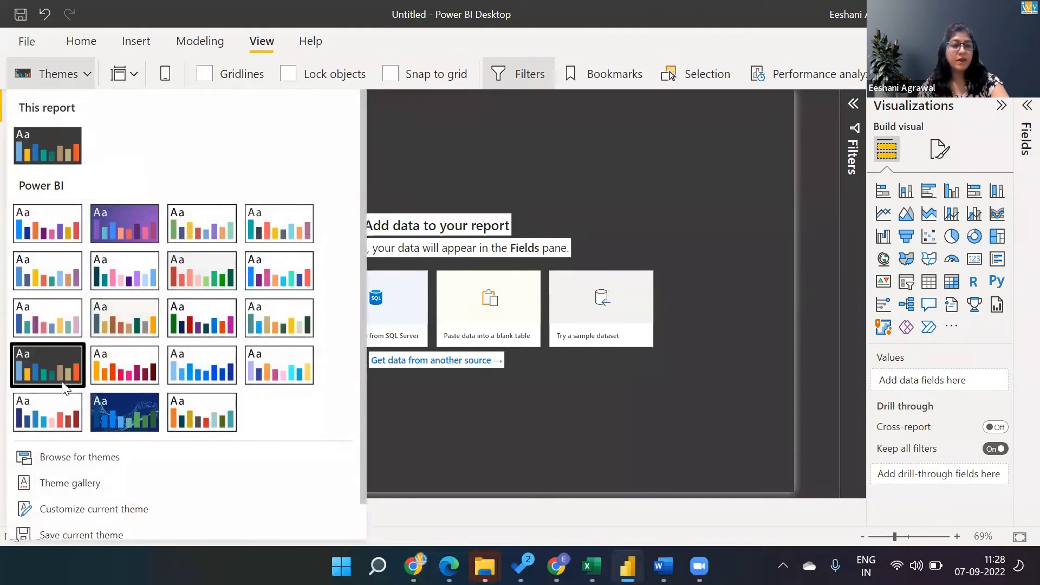
left_click(67, 459)
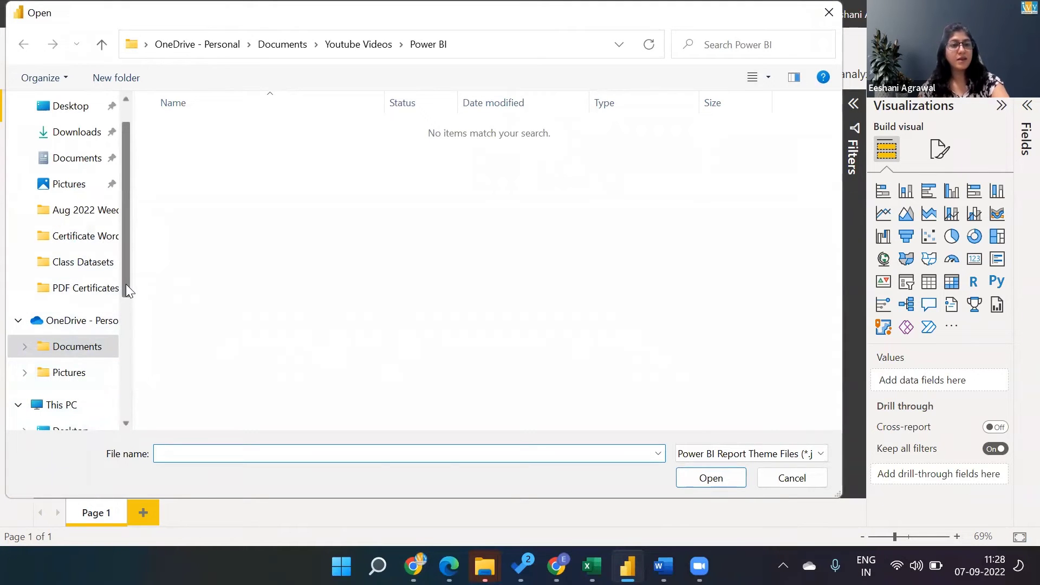
left_click(81, 132)
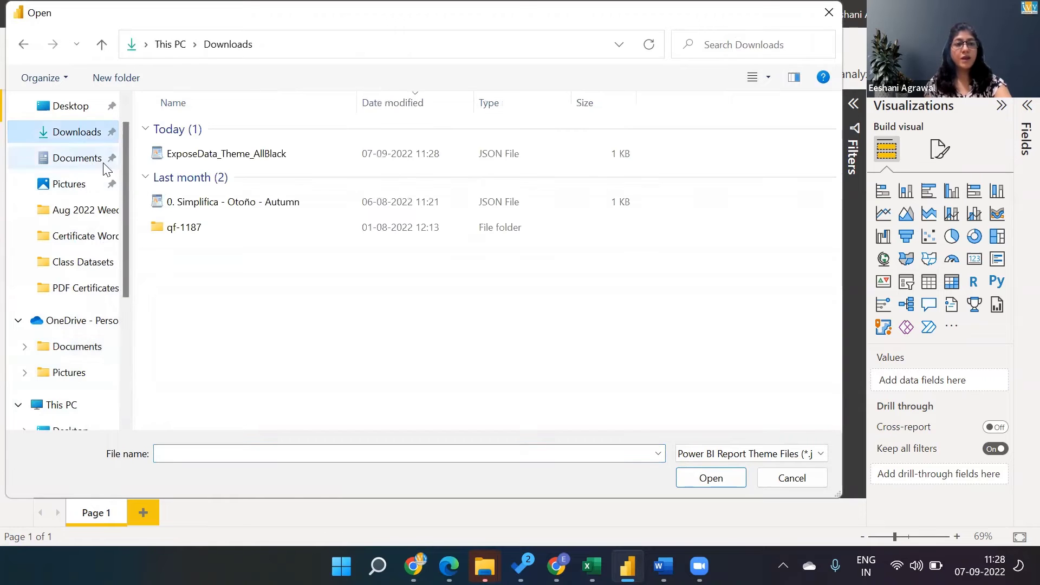
double_click(232, 156)
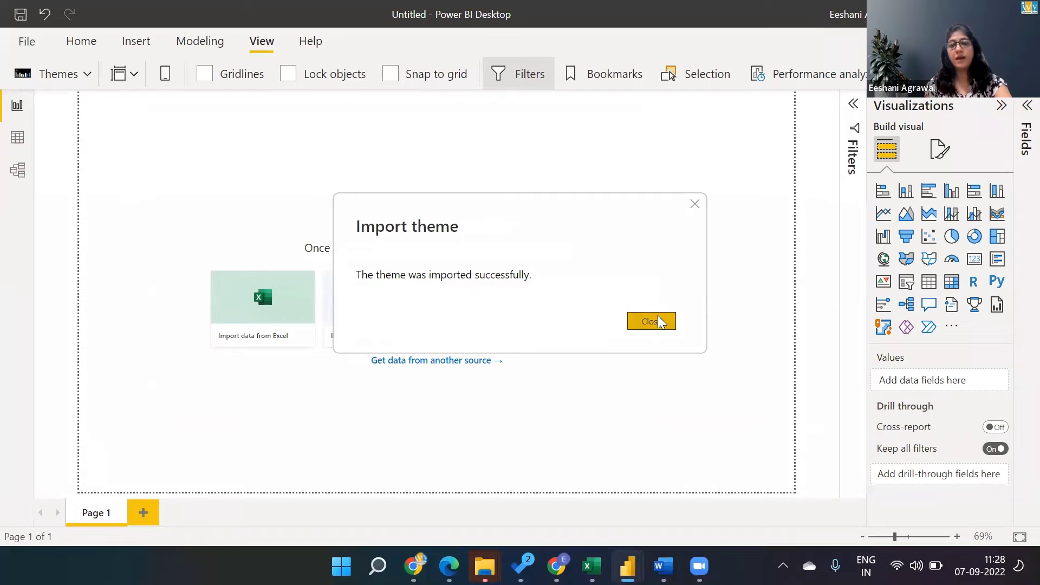
left_click(659, 321)
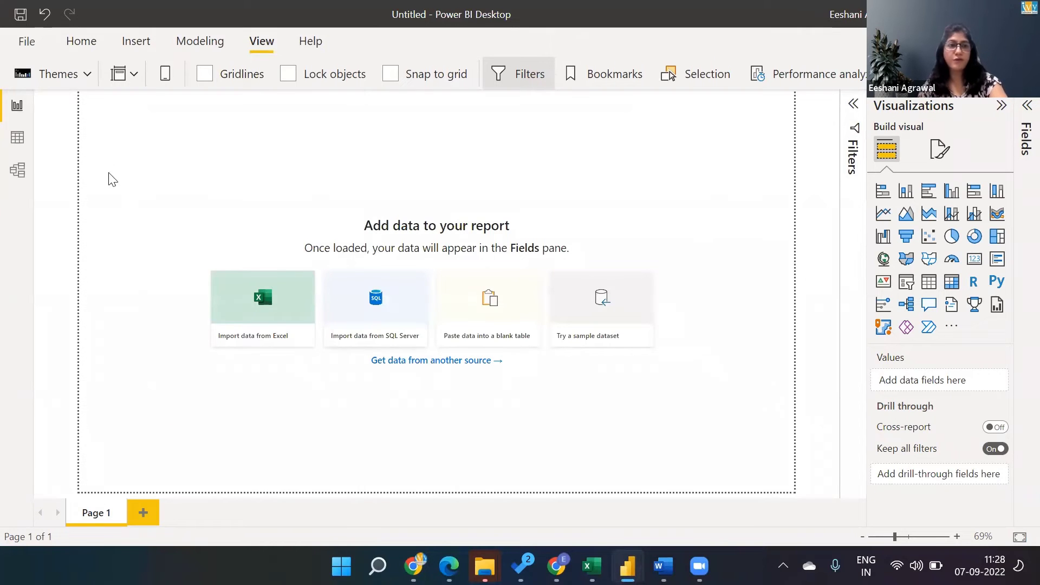
- Start importing data from Excel and browse to the Data Analytics Certification KPO folder on drive D
left_click(269, 307)
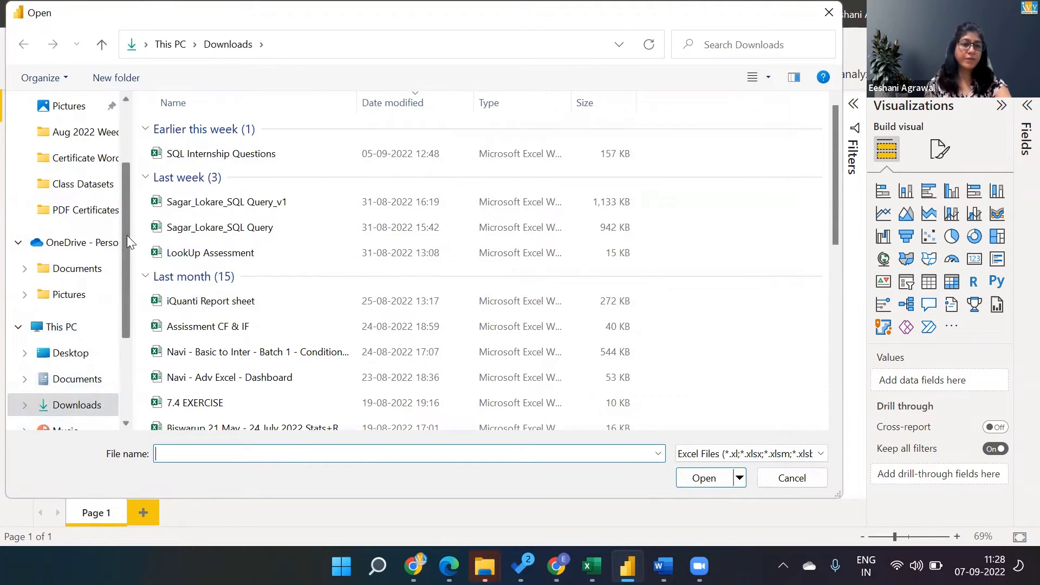
scroll(122, 303, "down", 3)
left_click(60, 372)
double_click(190, 181)
key("Return")
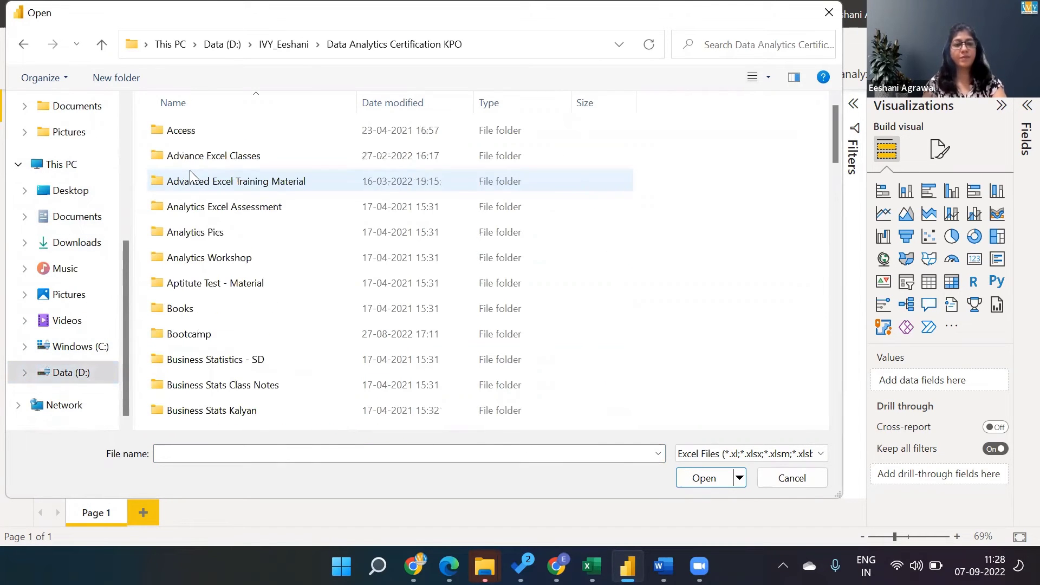
- Go into the Tableau folder and open its Sample - Superstore Sales (Excel) subfolder
scroll(190, 174, "down", 10)
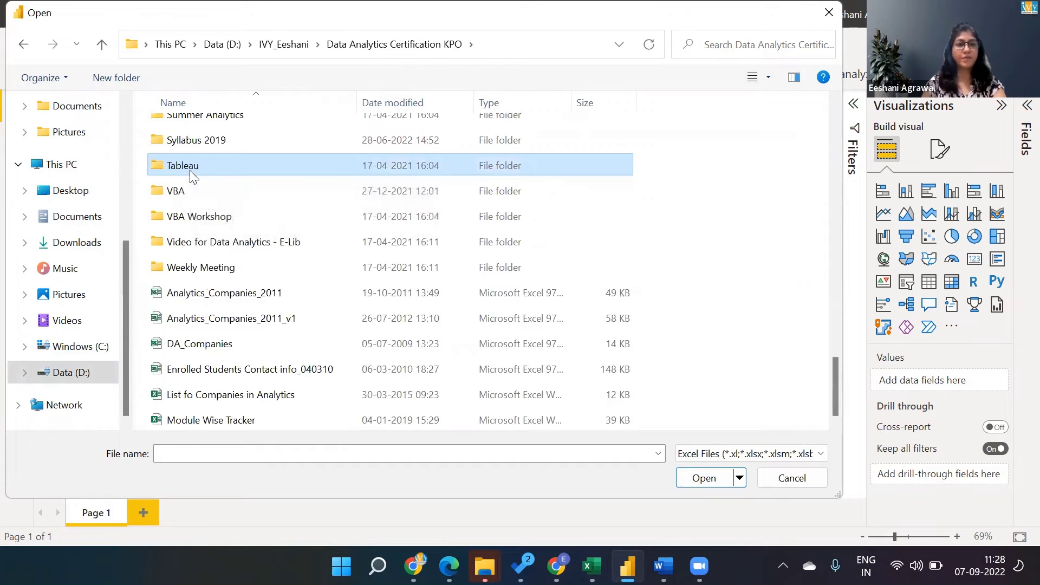
double_click(191, 175)
key("Down")
key("Down")
key("Down")
key("Down")
key("Down")
key("Down")
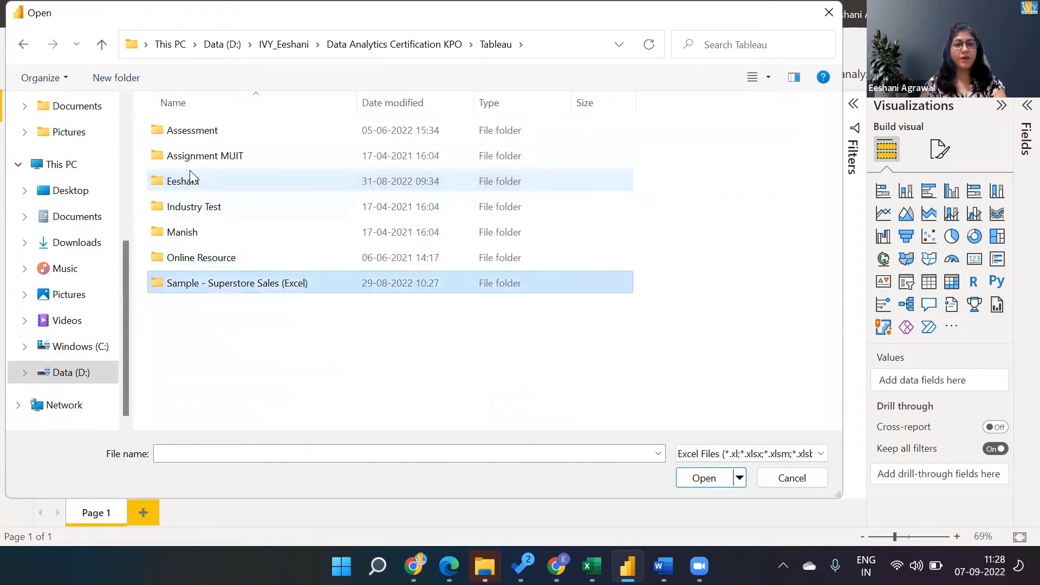
key("Return")
- Open the Super Store Sales data.xlsx workbook and load its Orders table into the report
key("Down")
key("Down")
key("Up")
key("Return")
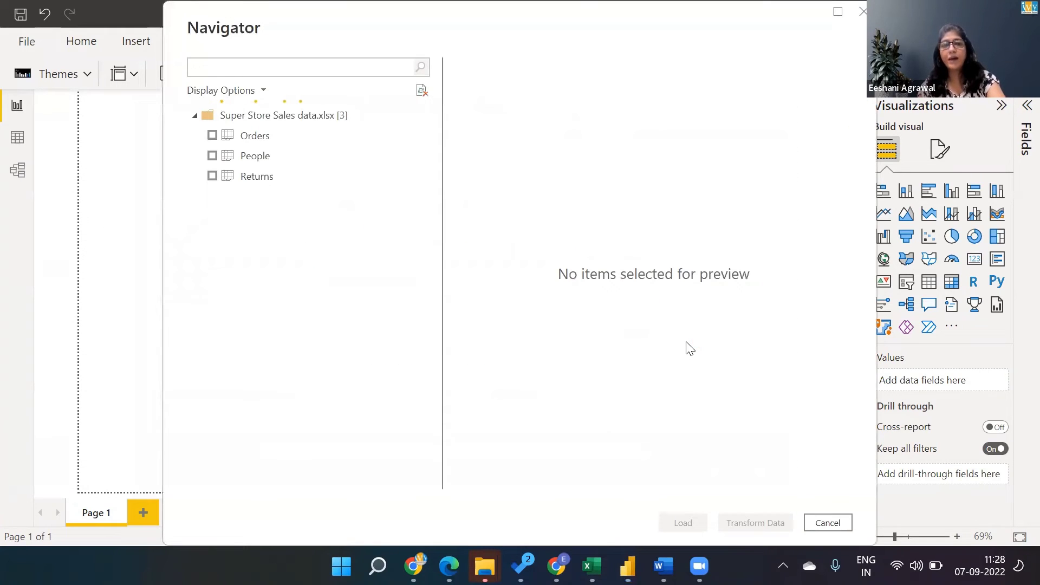
left_click(213, 135)
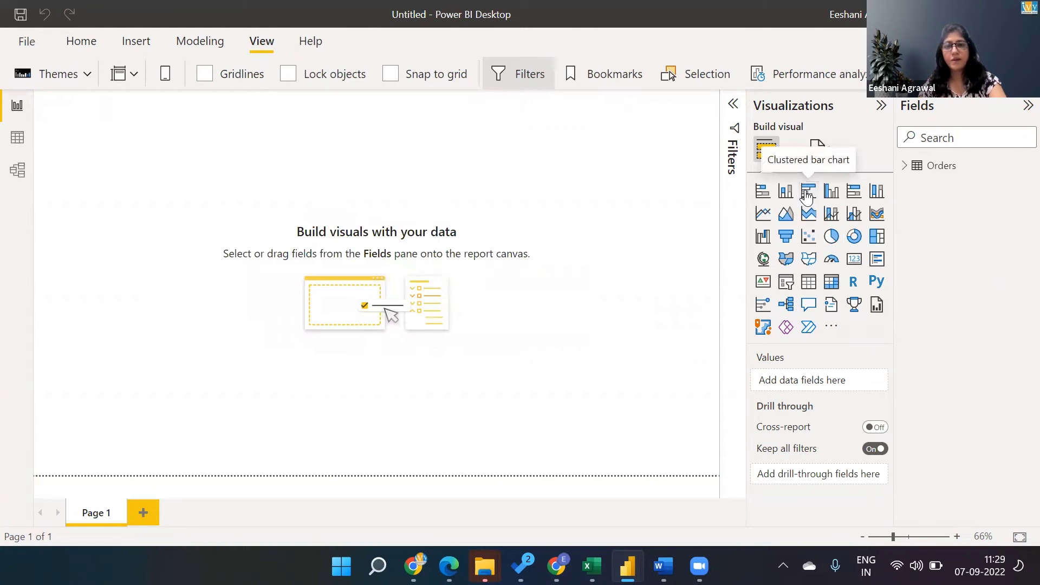
- Add a clustered bar chart with Country on the Y-axis and Sales on the X-axis, and enlarge it on the canvas
left_click(807, 196)
left_click(904, 166)
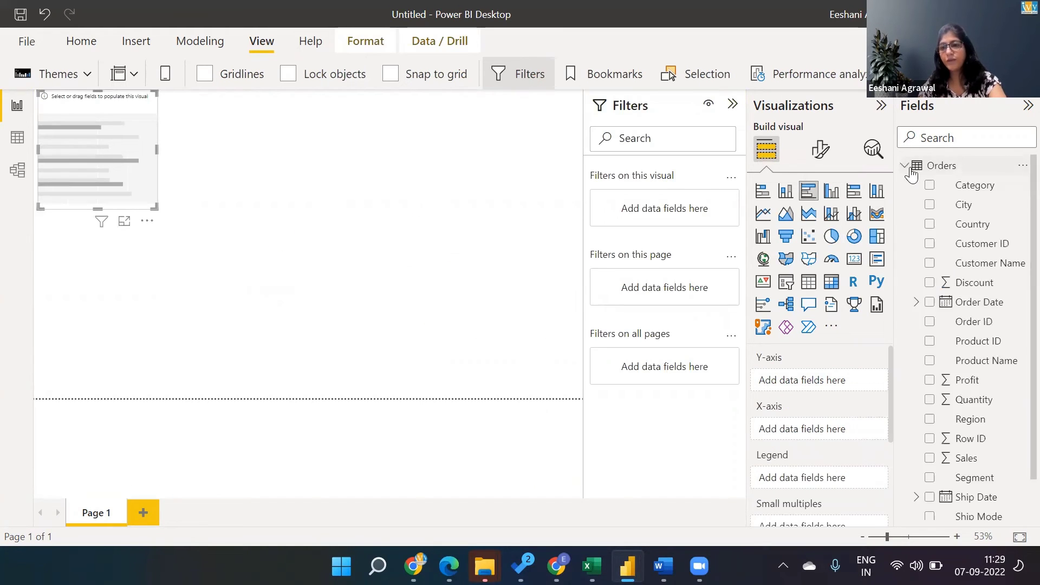
left_click(929, 224)
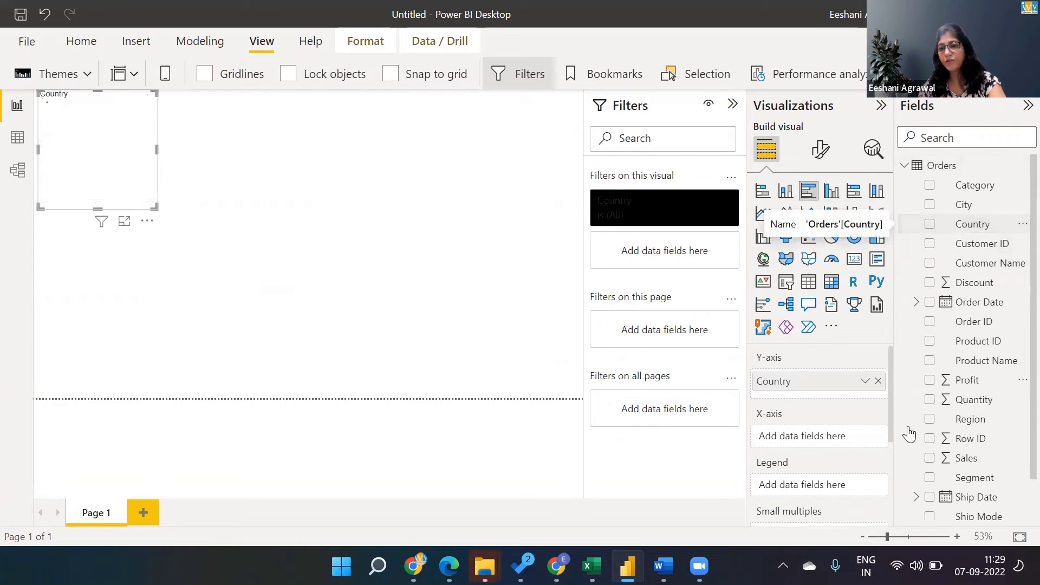
left_click(929, 459)
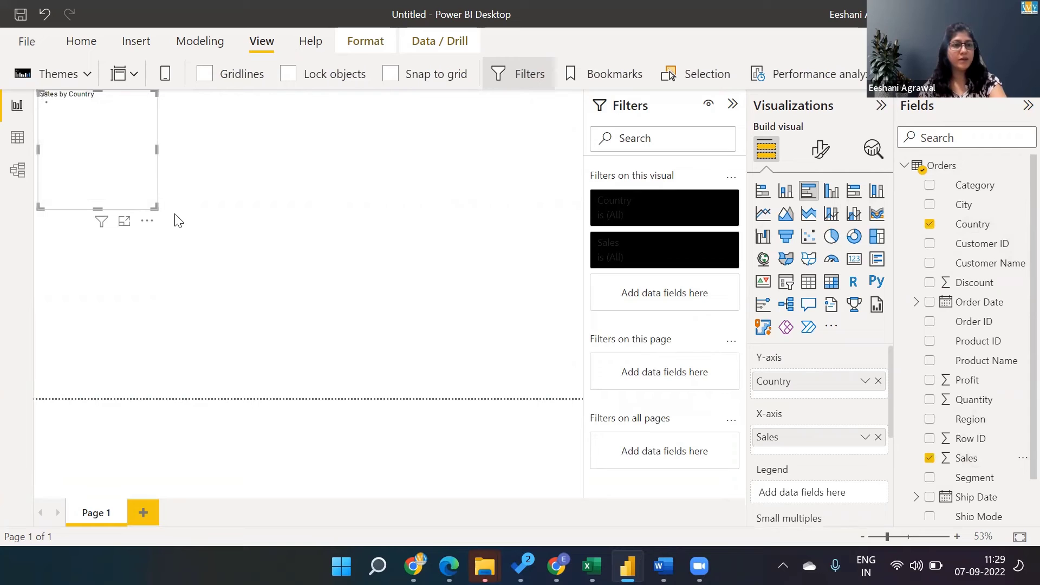
left_click_drag(154, 207, 313, 294)
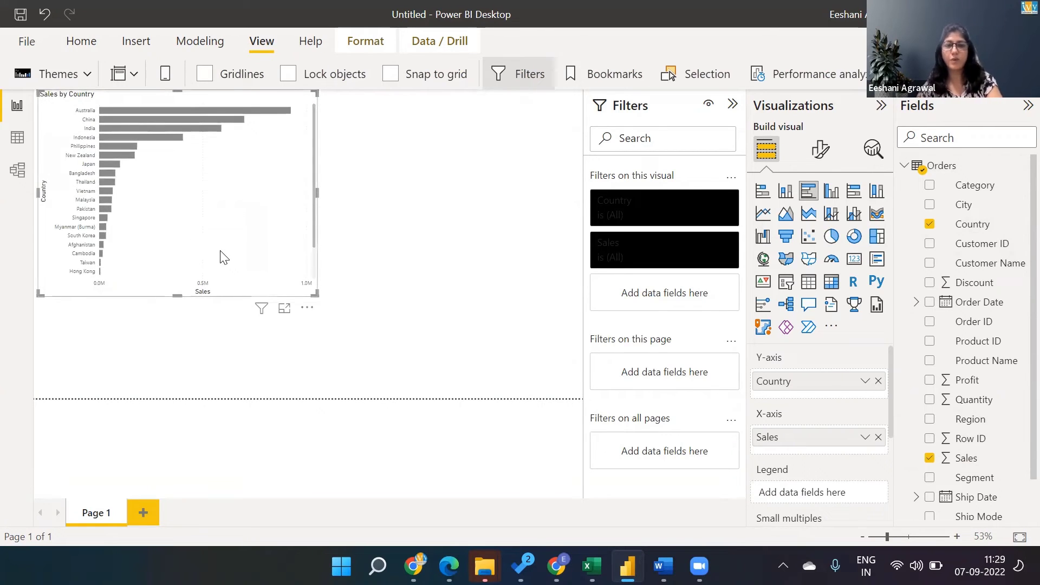
- Switch to the browser and examine the sample report on the All Blacks (Exposé Data) theme gallery page
key("alt+Tab")
key("alt+Tab")
key("alt+shift+Tab")
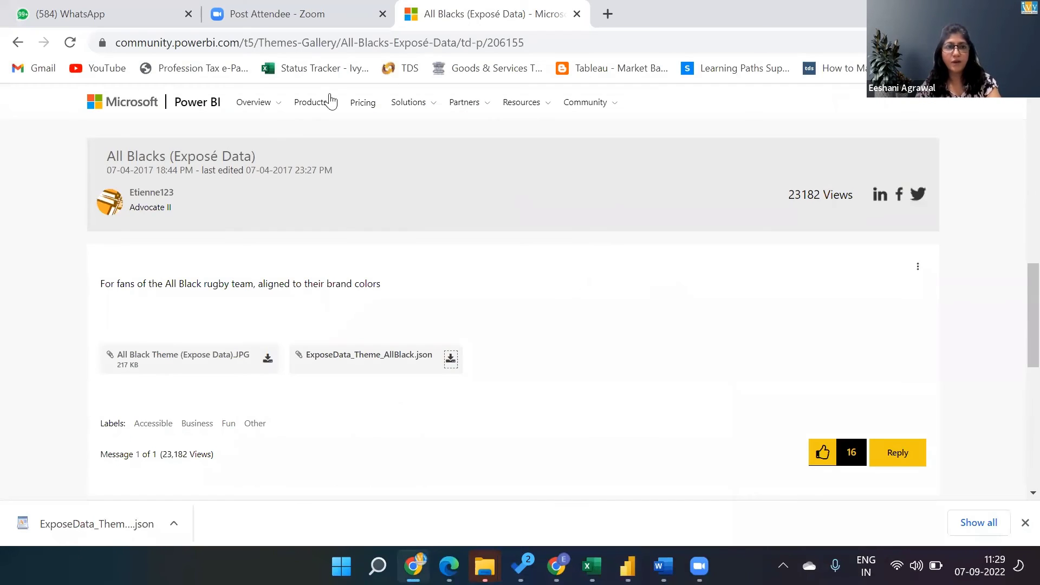
scroll(385, 230, "up", 7)
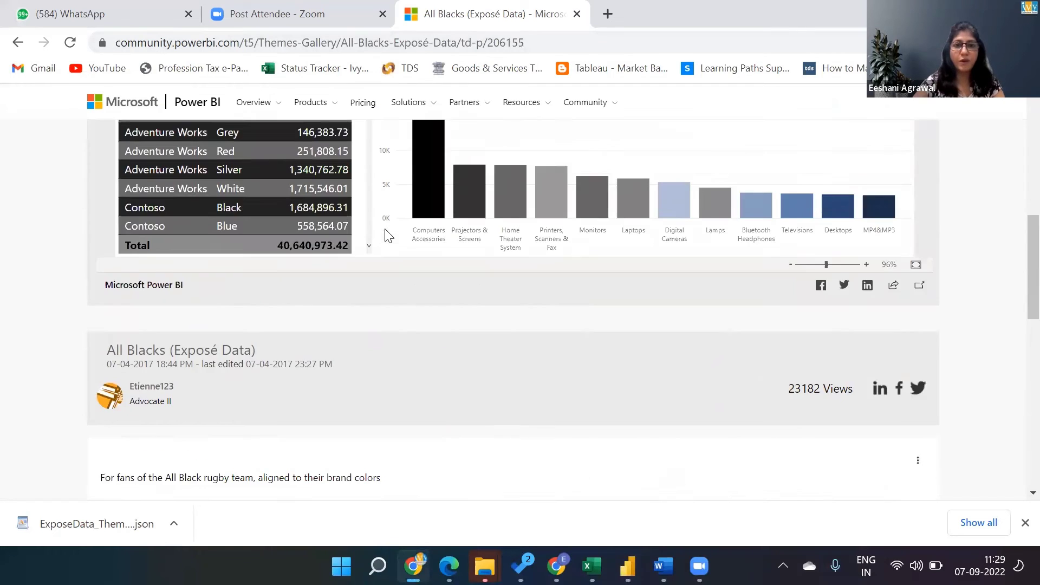
scroll(386, 233, "up", 4)
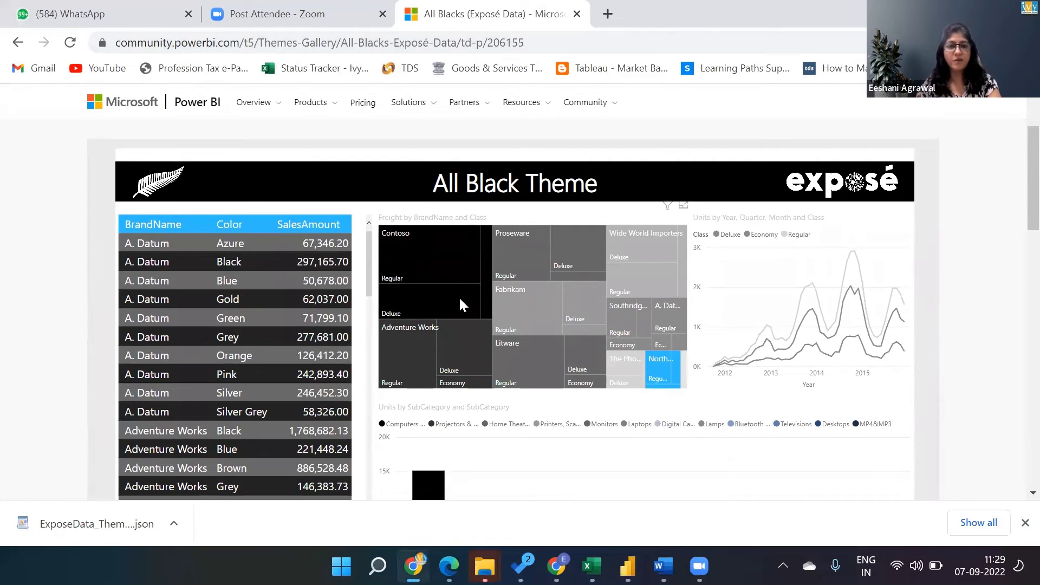
mouse_move(458, 295)
- Return to Power BI Desktop and add a treemap with Sub-Category as its category and Sales as its values
key("alt+Tab")
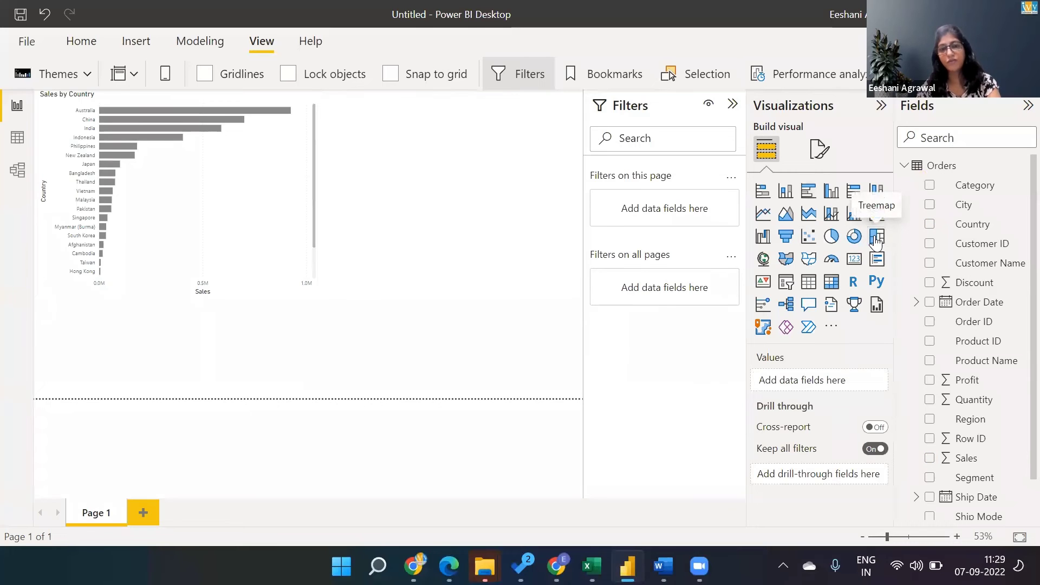
left_click(877, 236)
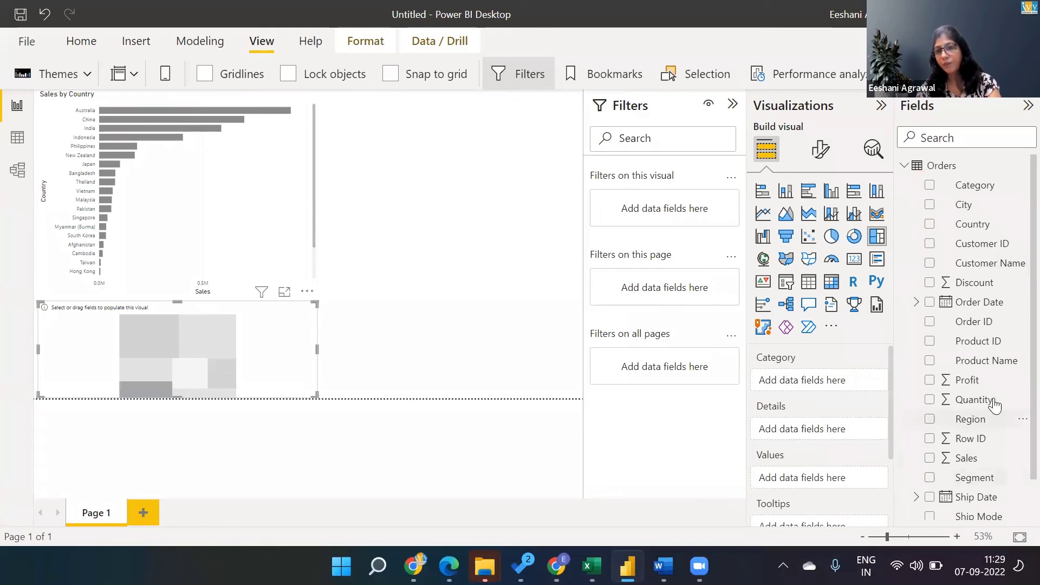
scroll(1014, 349, "down", 2)
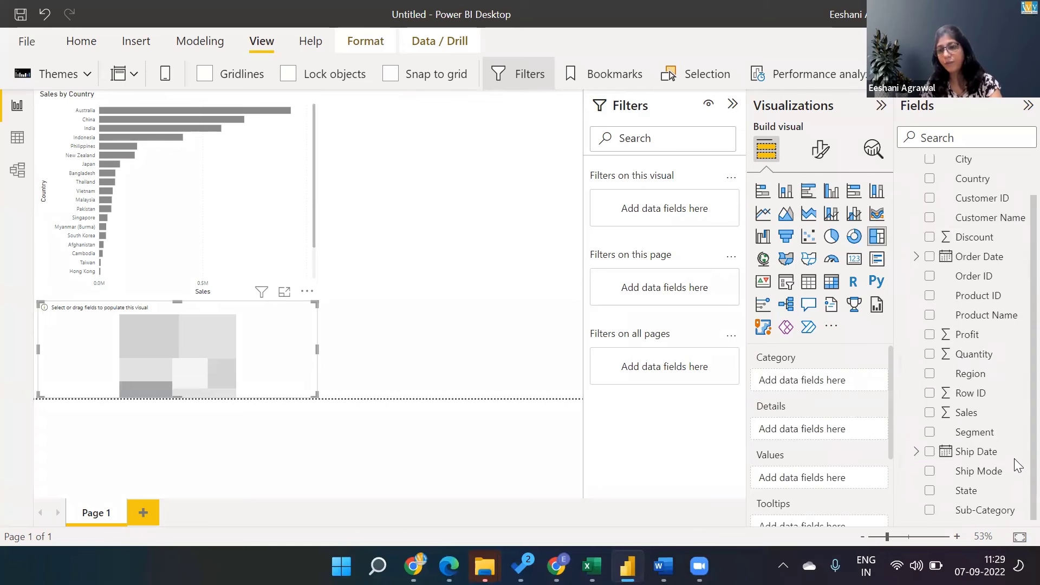
left_click(929, 510)
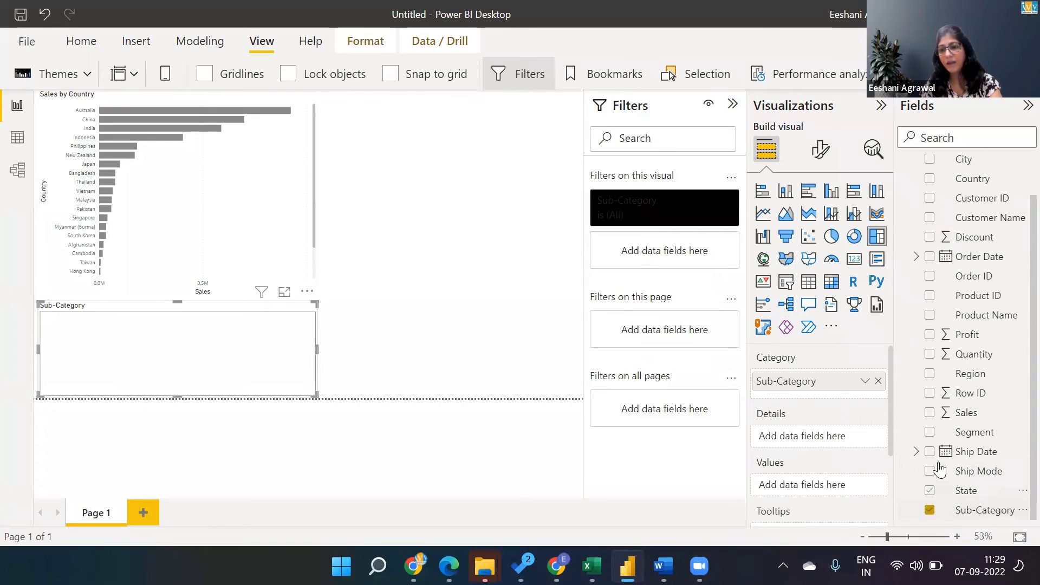
left_click(929, 412)
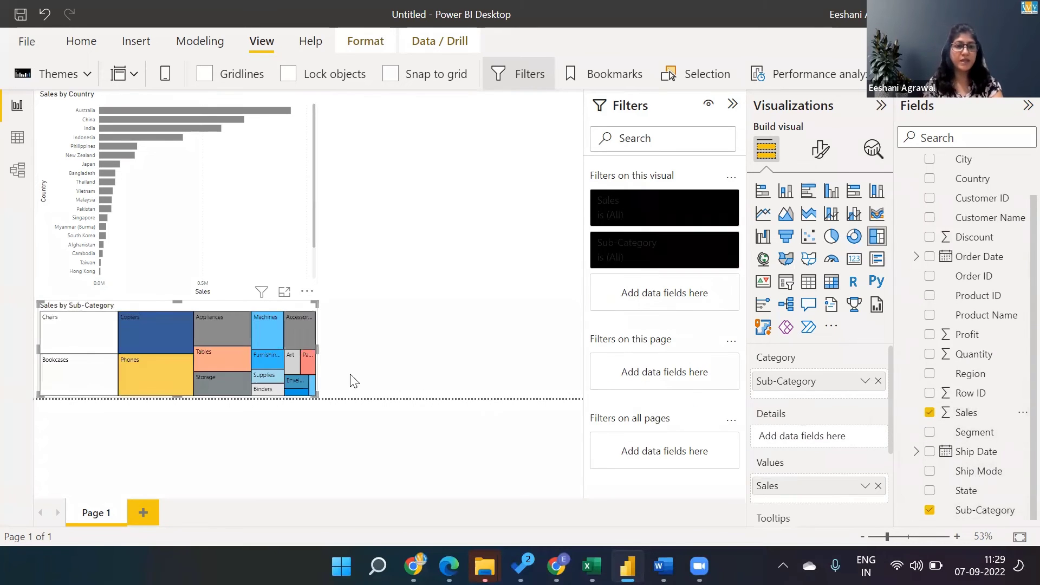
- Move the Sales by Sub-Category treemap beside the bar chart and enlarge it, widening it over part of the bar chart
mouse_move(87, 333)
left_click_drag(86, 333, 438, 351)
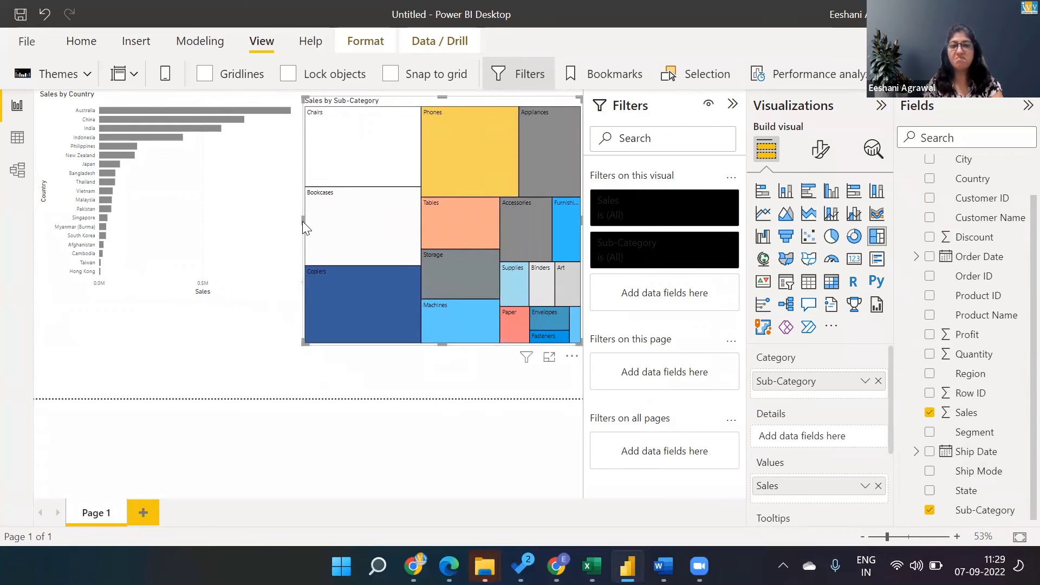
left_click_drag(302, 222, 205, 220)
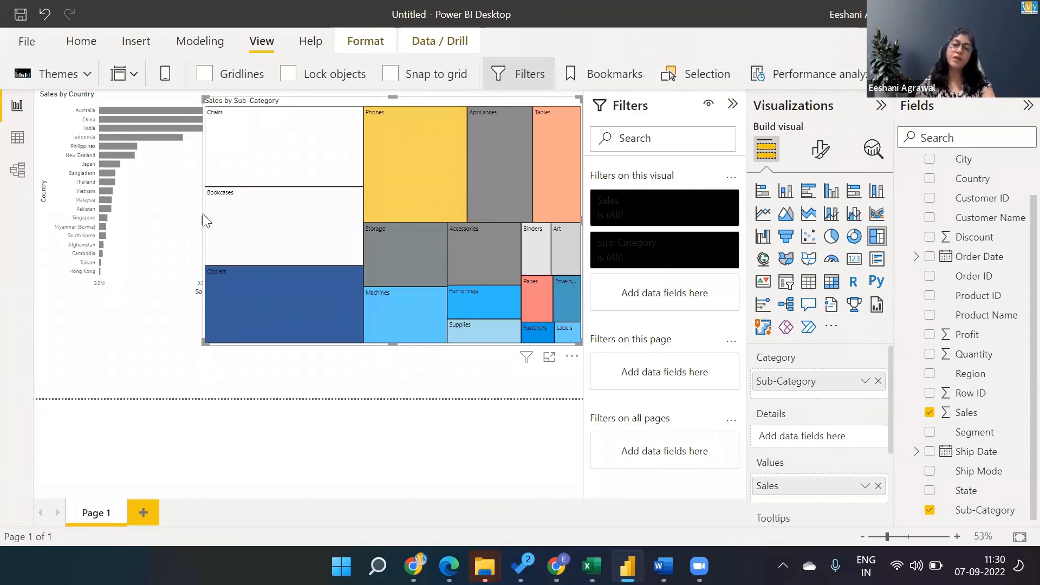
- Examine the current theme's customization options for name and colors, text, page and filter pane, and close them without applying changes
left_click(78, 76)
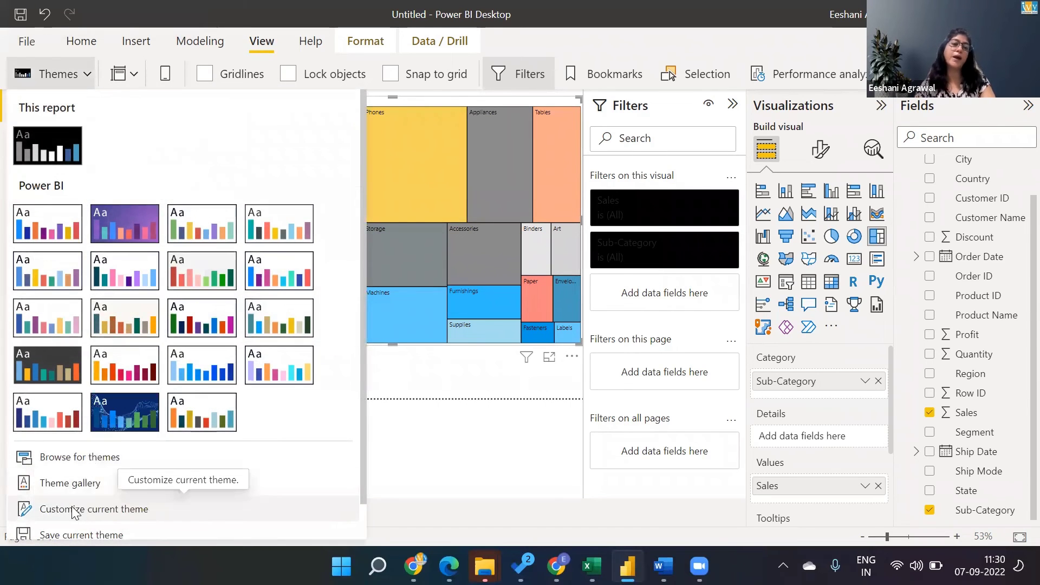
left_click(75, 510)
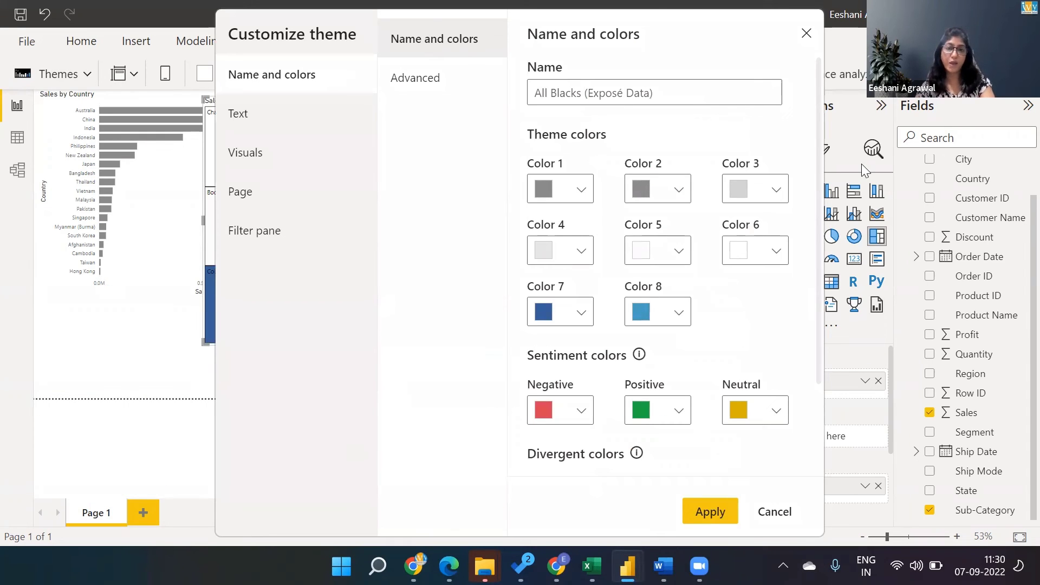
left_click(263, 128)
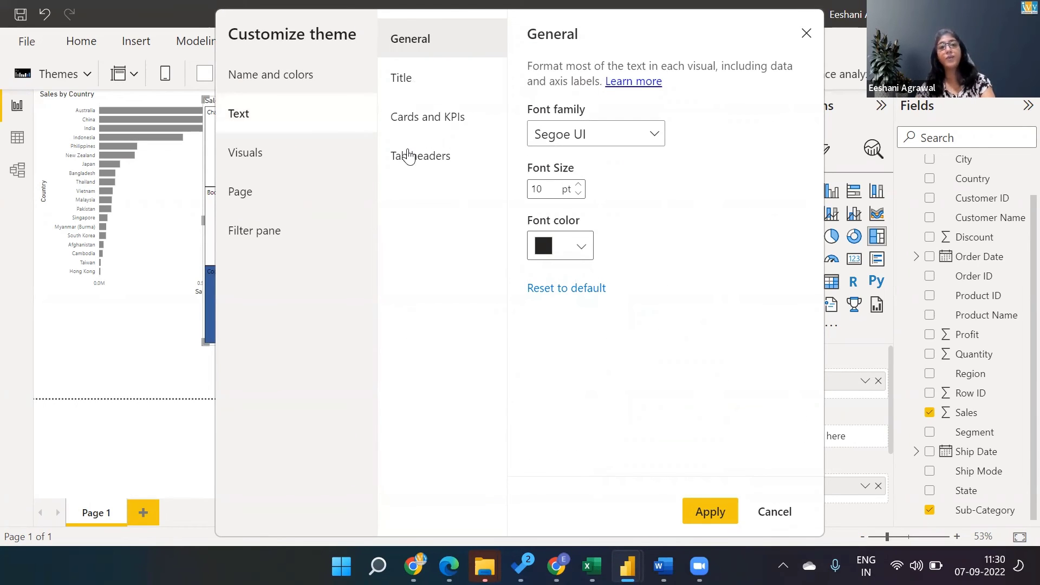
left_click(272, 203)
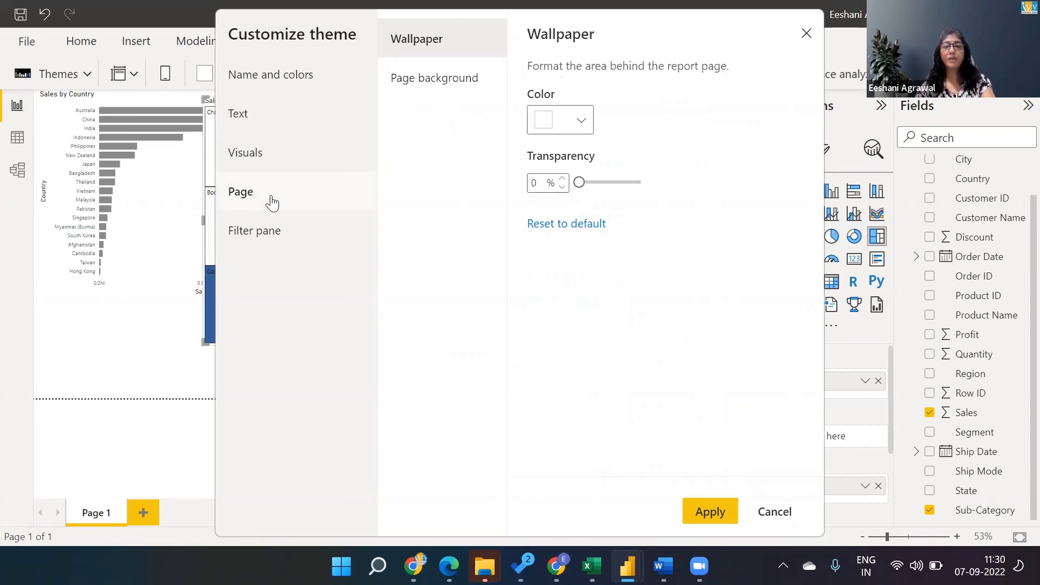
left_click(272, 233)
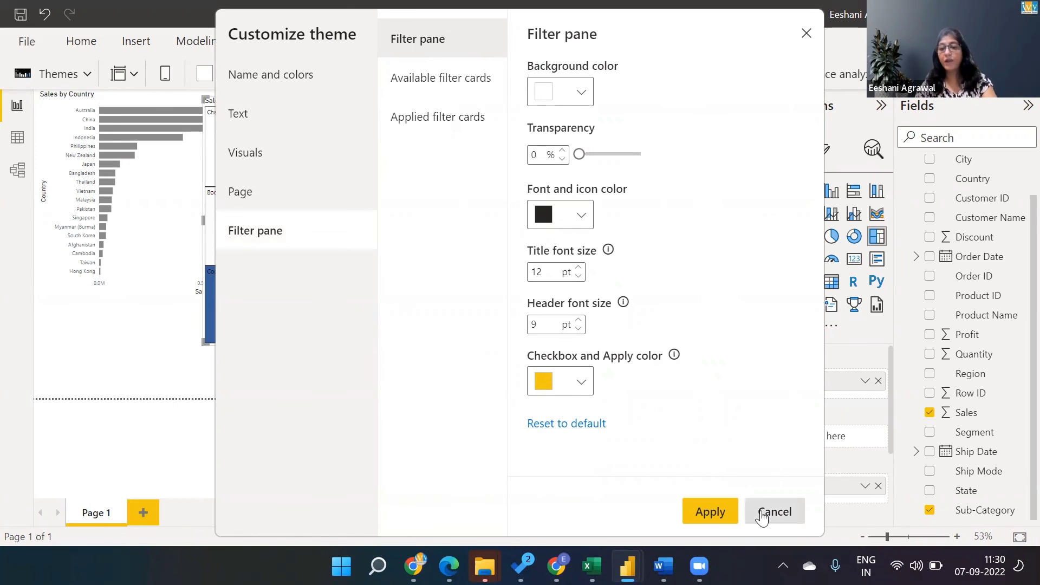
left_click(764, 517)
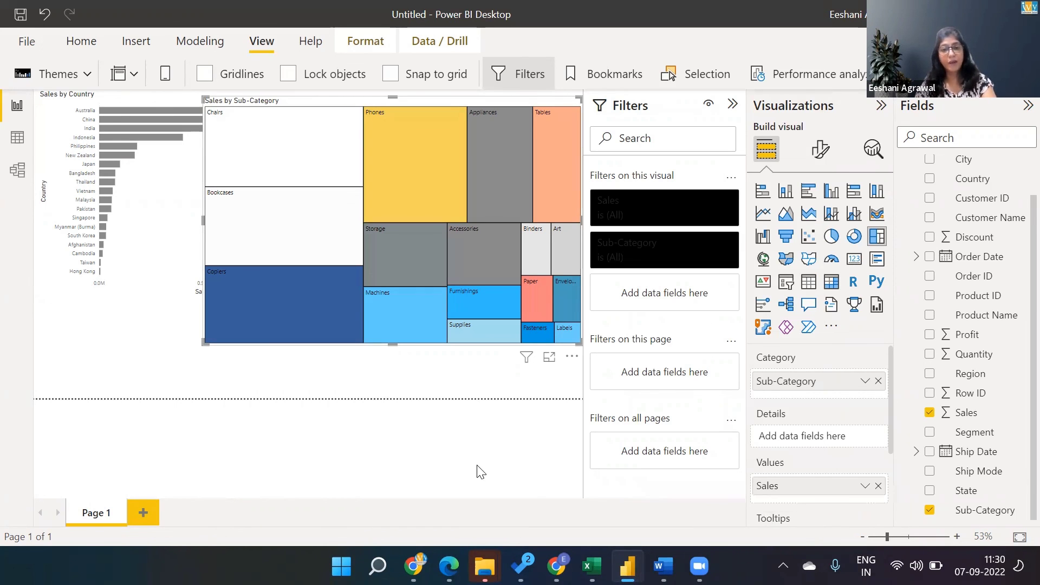